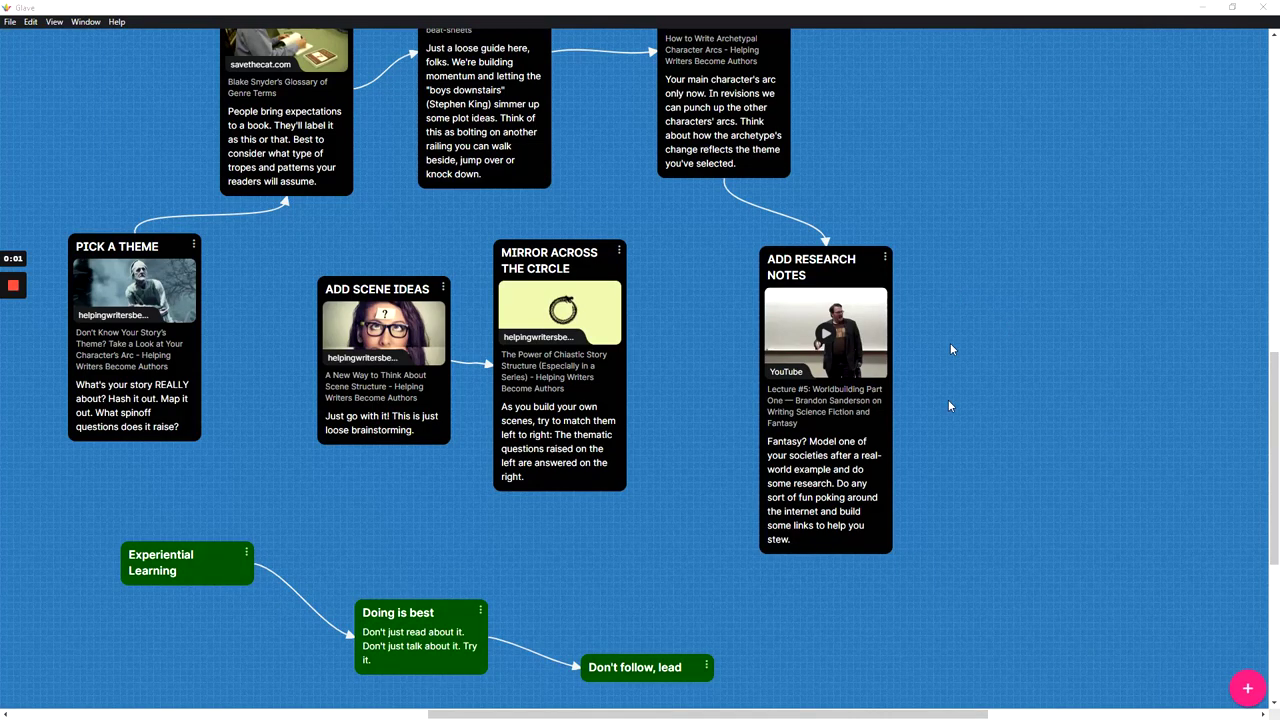
drag(945, 713, 1050, 713)
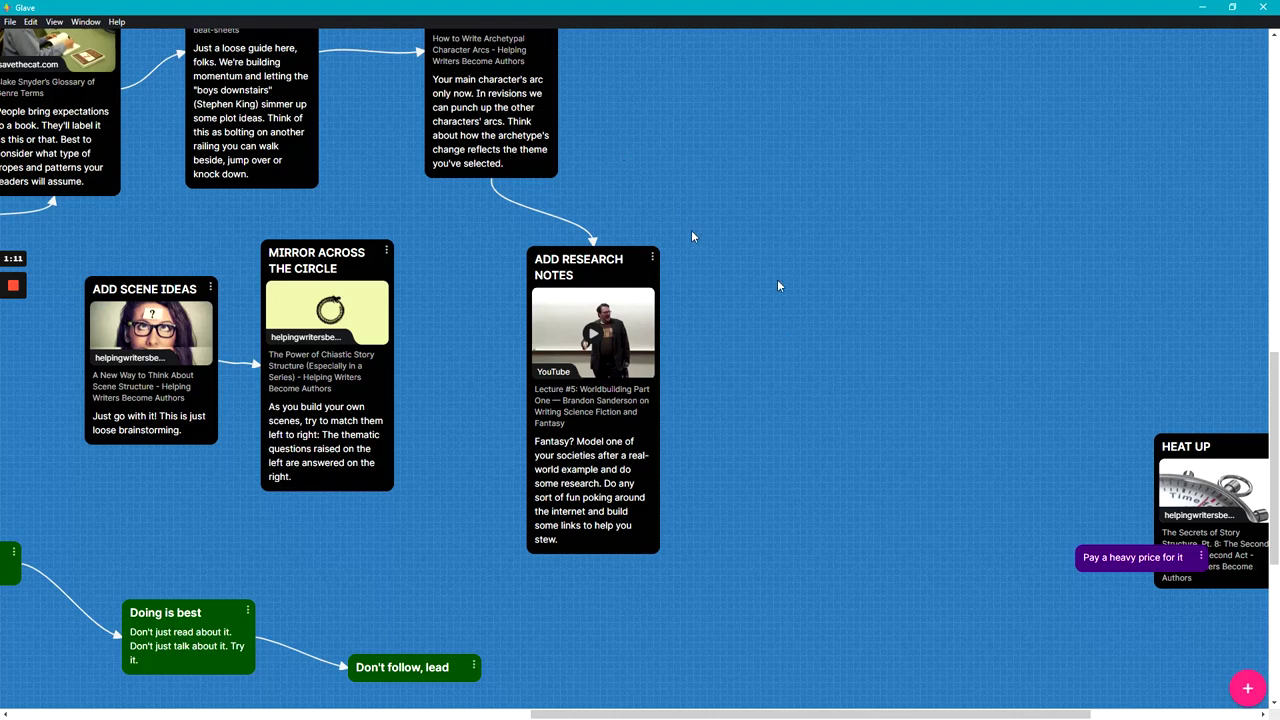
scroll(1023, 305, up, 2)
scroll(701, 256, down, 1)
scroll(690, 256, up, 3)
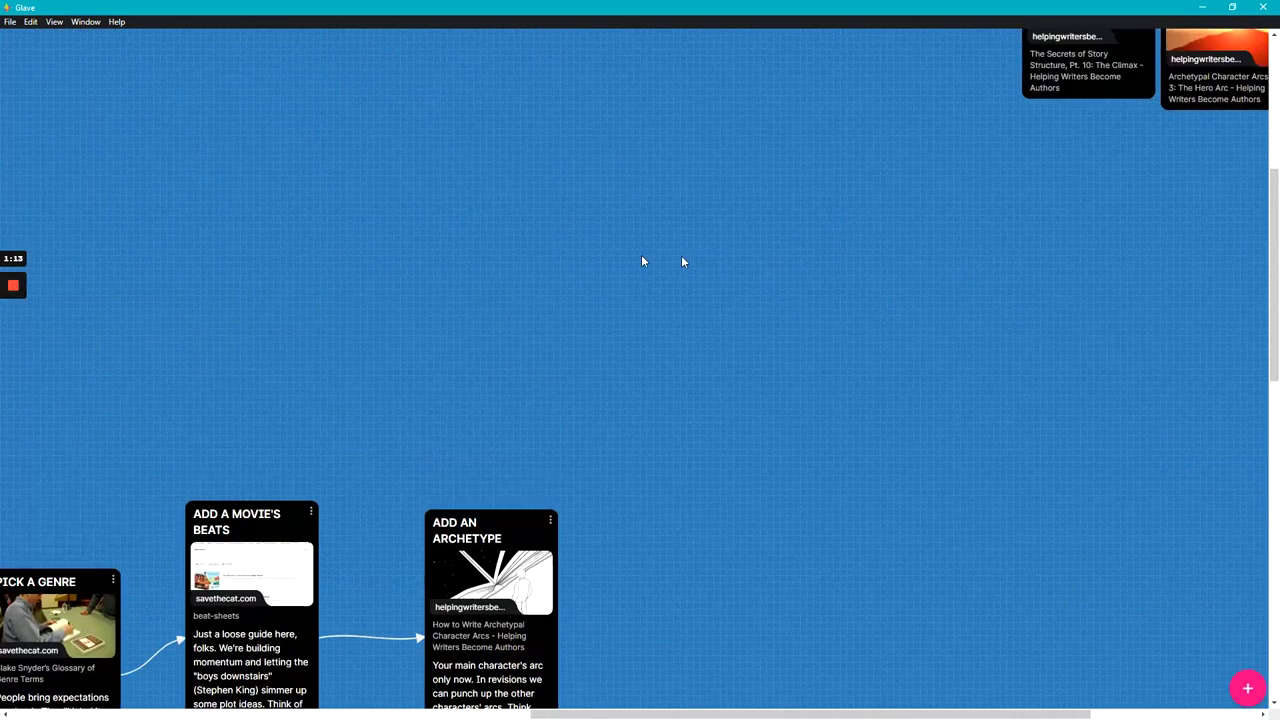
scroll(590, 300, up, 2)
scroll(300, 335, down, 2)
scroll(240, 272, right, 4)
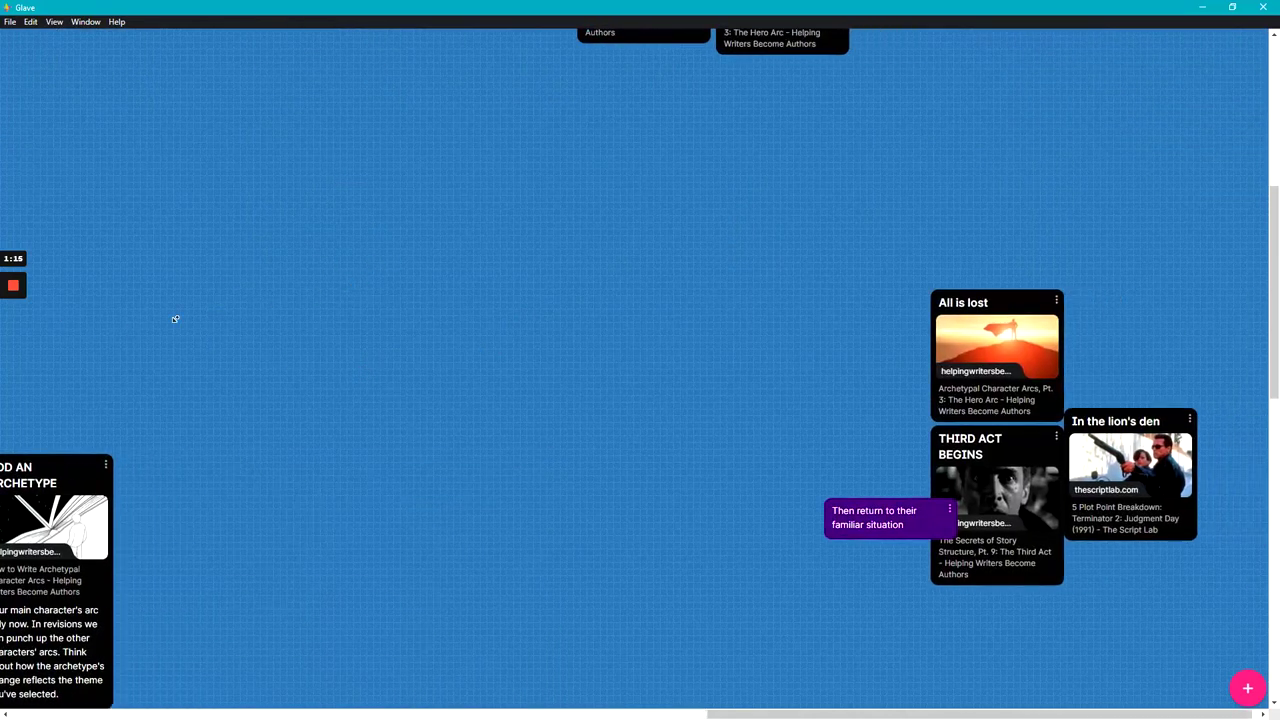
scroll(177, 317, left, 5)
scroll(177, 317, down, 1)
scroll(194, 283, left, 2)
scroll(309, 354, left, 1)
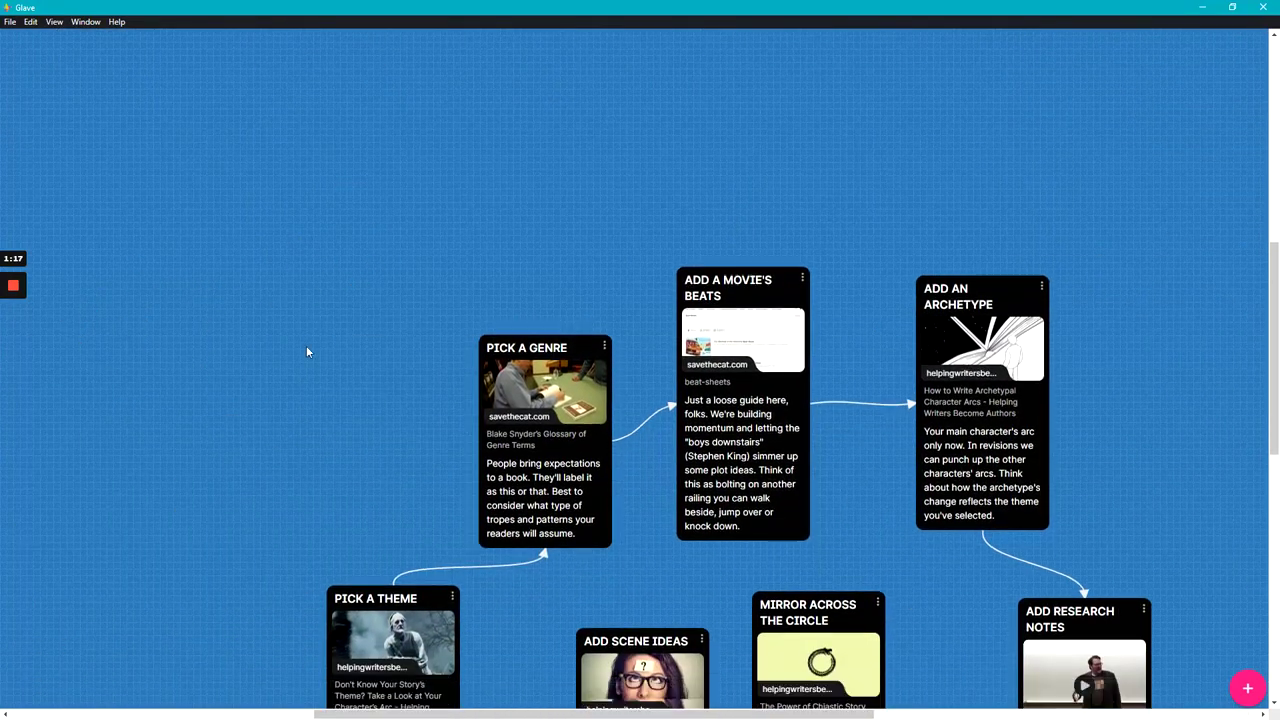
scroll(510, 421, down, 5)
scroll(666, 298, up, 3)
scroll(626, 295, up, 2)
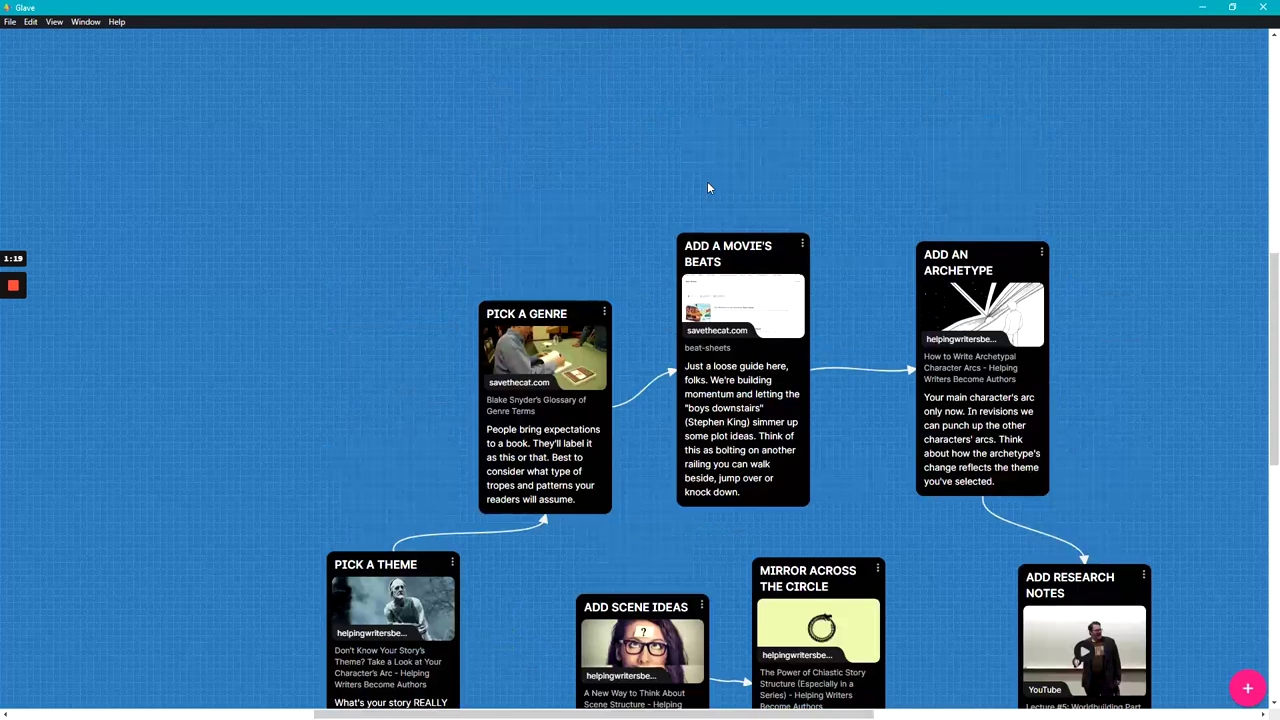
scroll(1165, 247, down, 1)
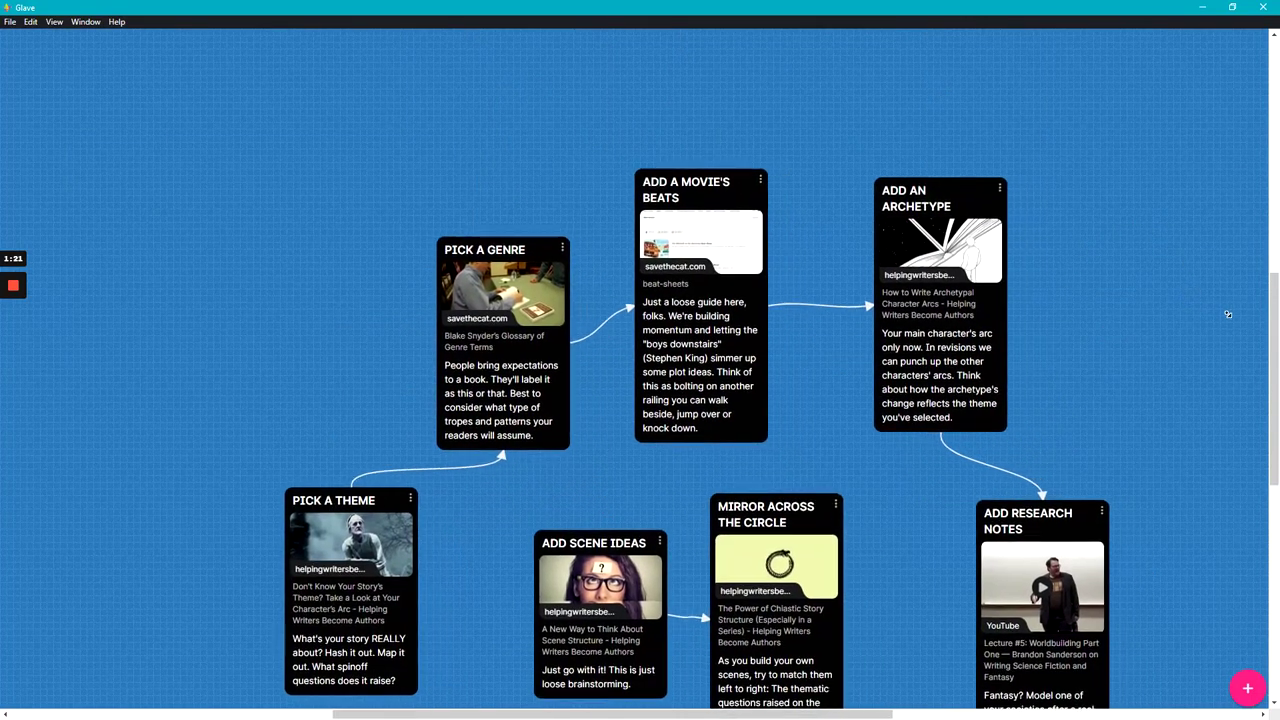
scroll(1150, 300, right, 2)
scroll(1147, 311, right, 1)
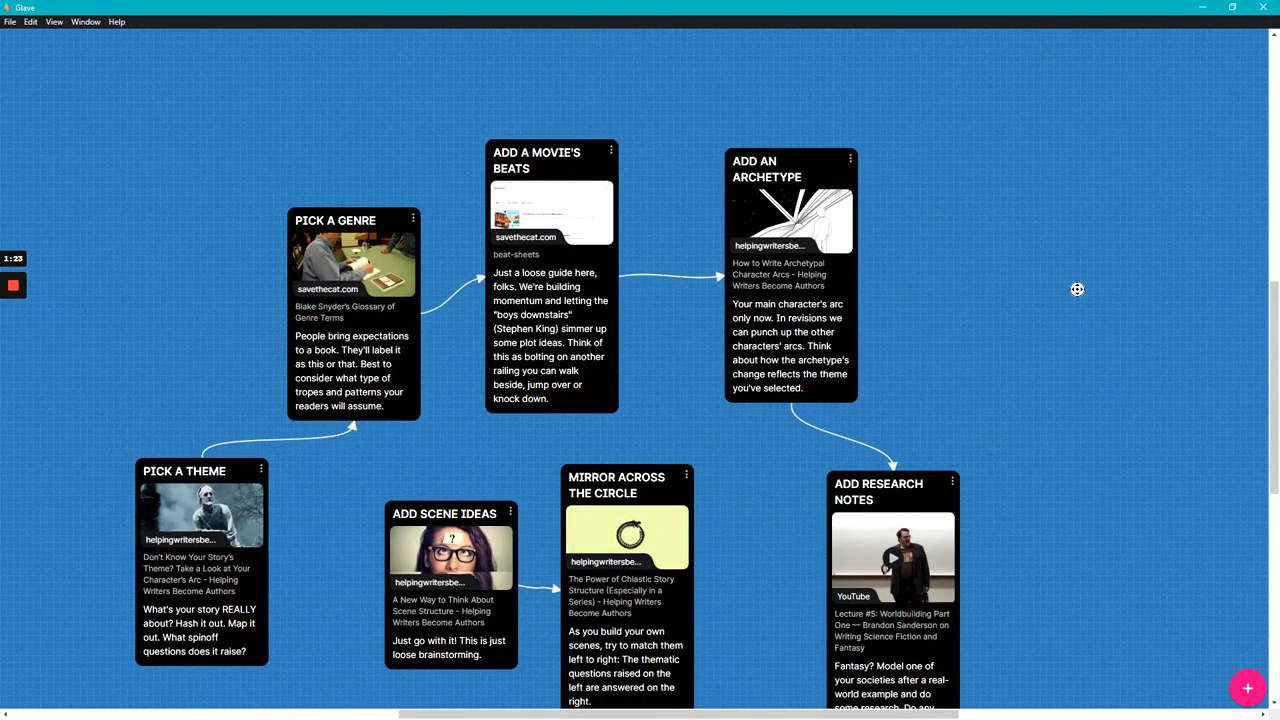
scroll(1098, 293, down, 2)
scroll(1036, 312, right, 1)
scroll(851, 303, down, 1)
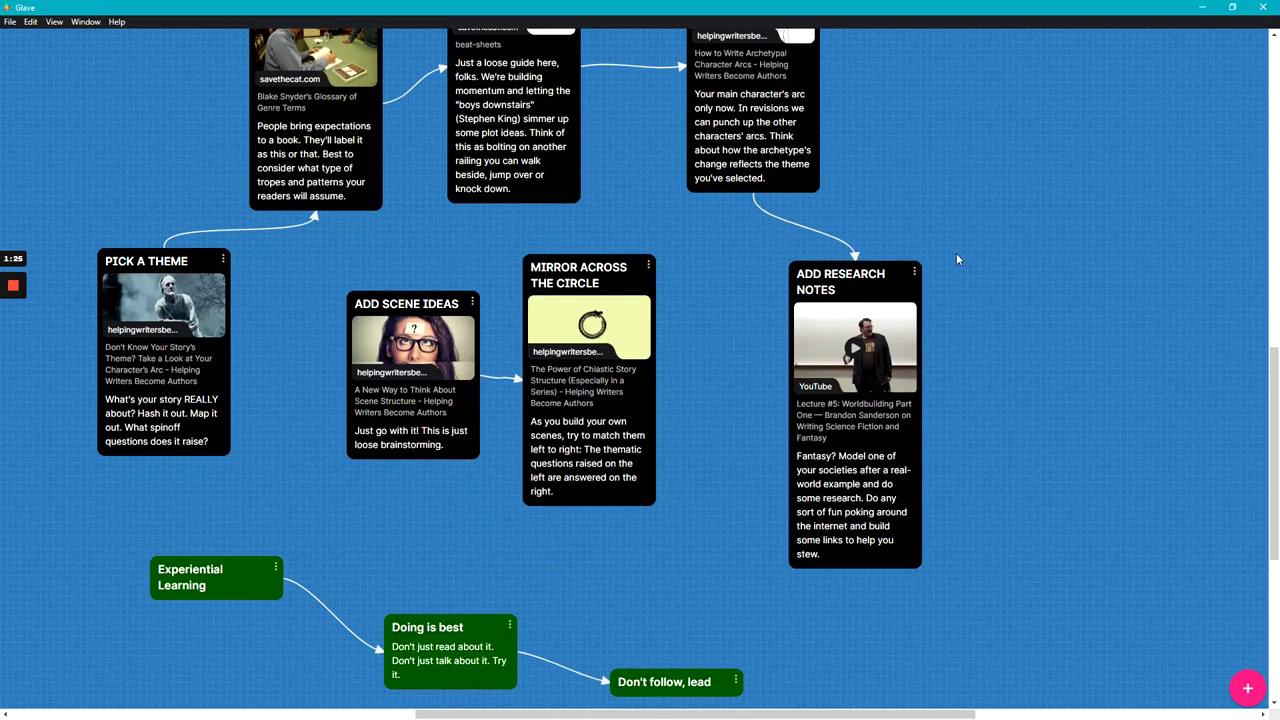
scroll(957, 260, down, 2)
scroll(1089, 360, down, 2)
scroll(868, 444, right, 1)
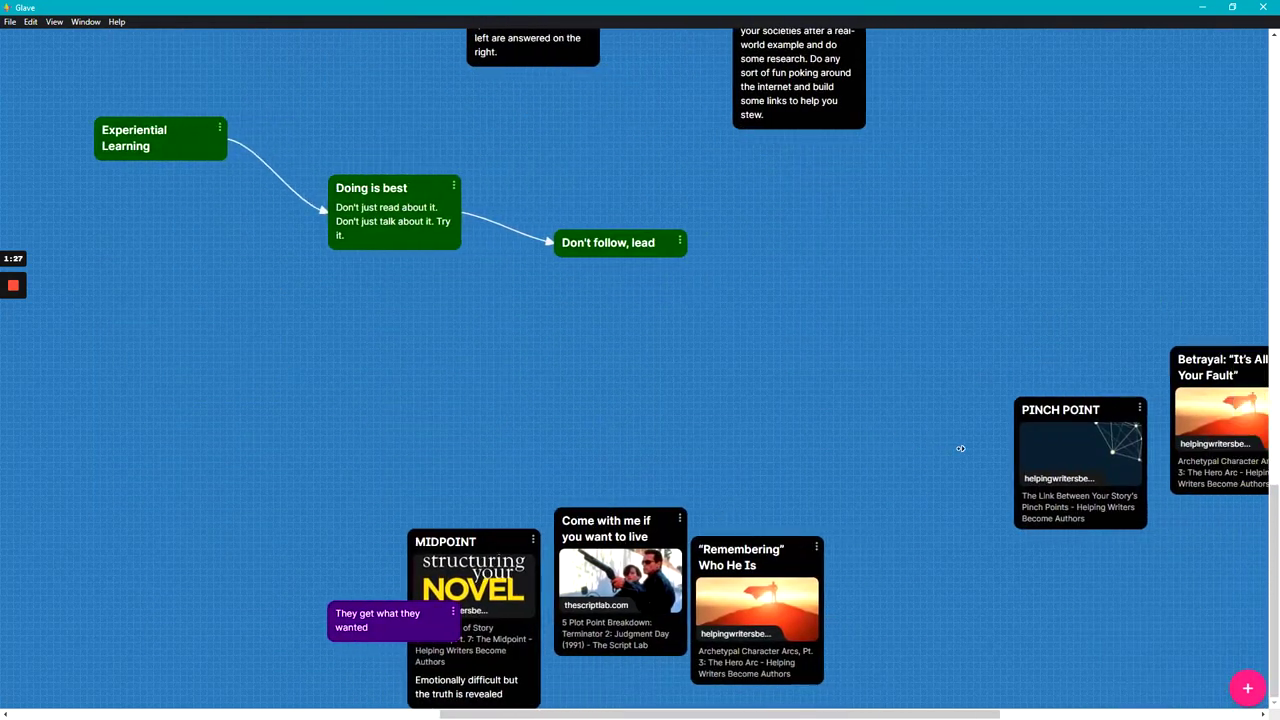
scroll(950, 400, right, 2)
scroll(1106, 343, up, 1)
scroll(1139, 326, right, 1)
scroll(1139, 326, right, 3)
scroll(1180, 270, up, 2)
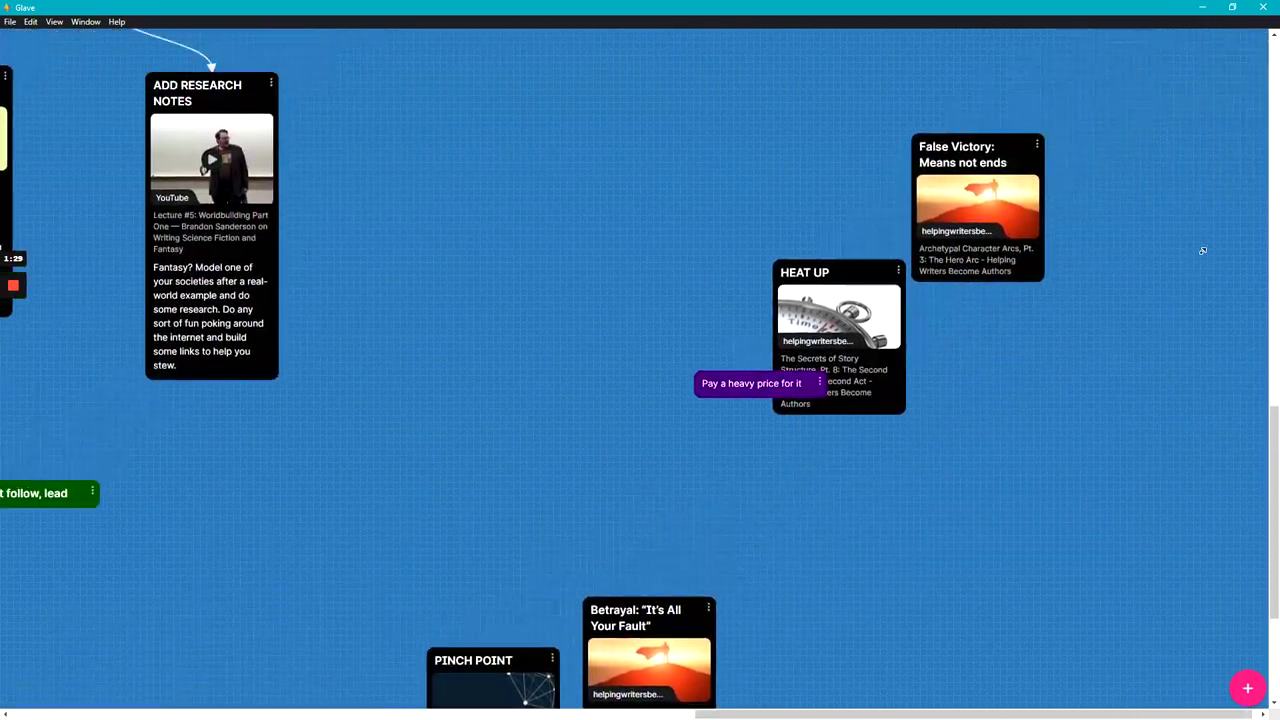
scroll(1077, 194, up, 1)
scroll(1060, 115, up, 1)
scroll(1003, 131, left, 1)
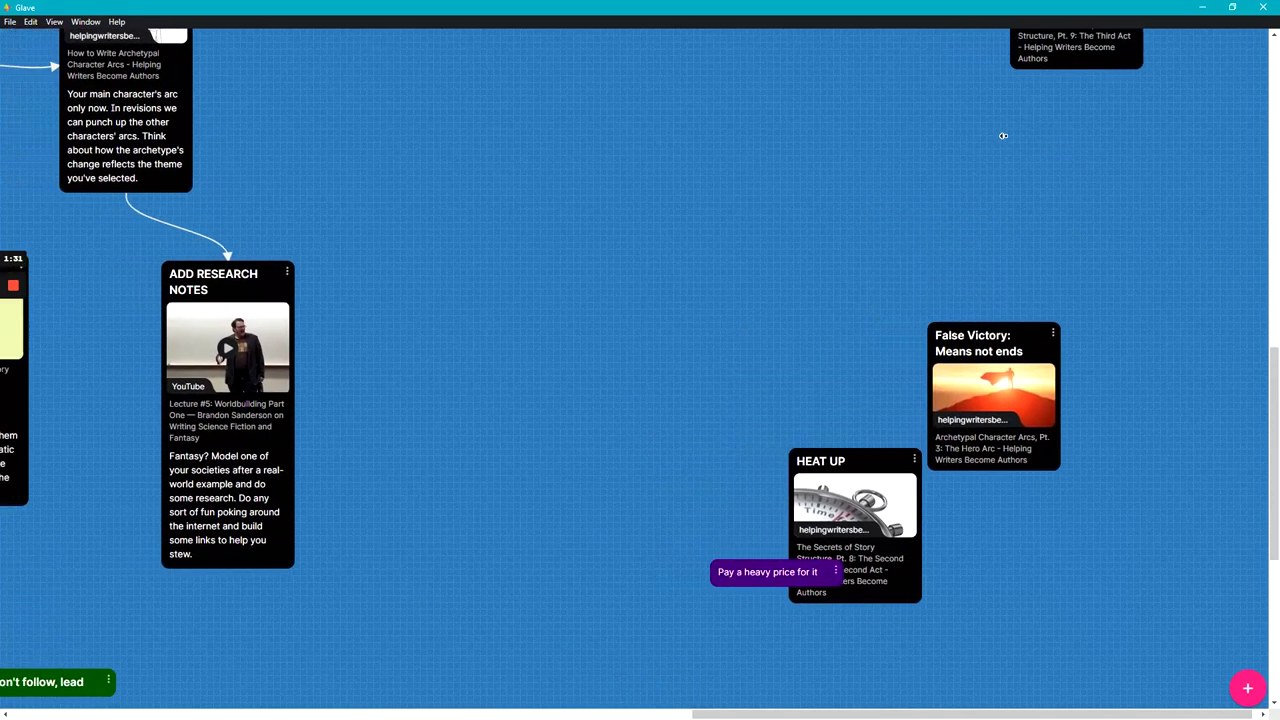
scroll(1020, 140, left, 2)
scroll(1050, 148, up, 3)
scroll(751, 183, up, 1)
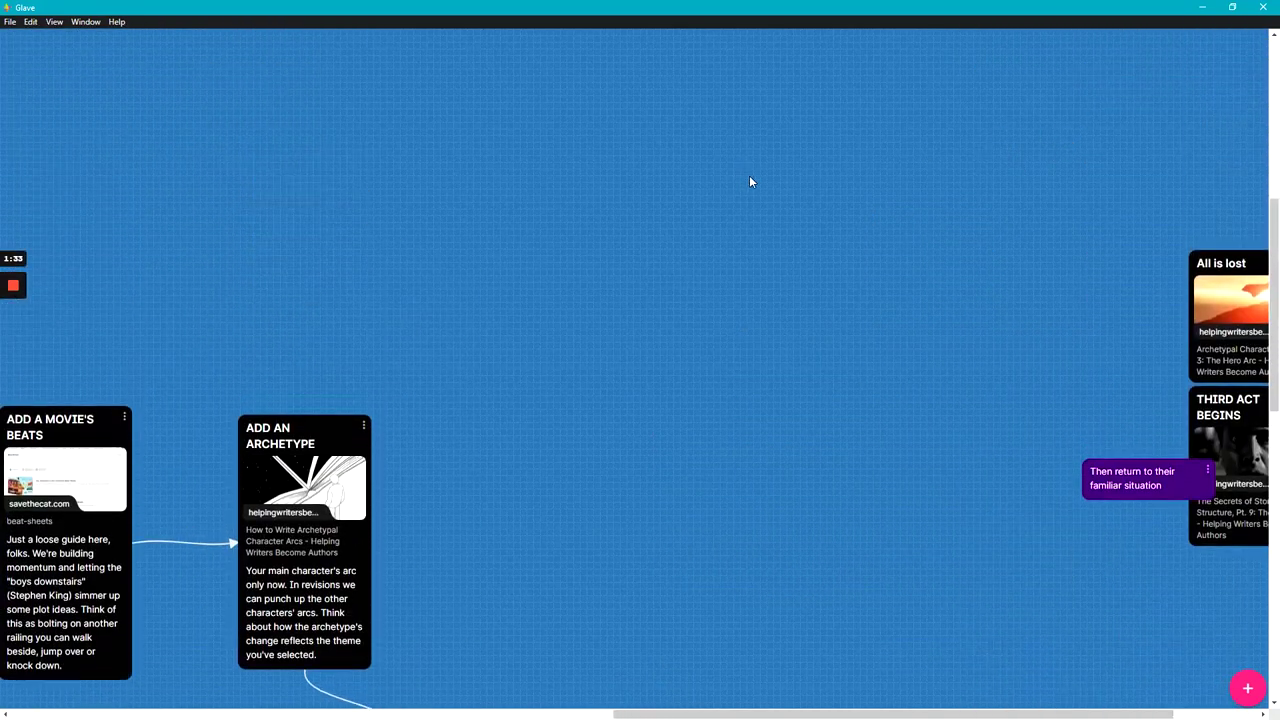
scroll(686, 283, down, 1)
scroll(530, 330, down, 3)
scroll(685, 352, up, 2)
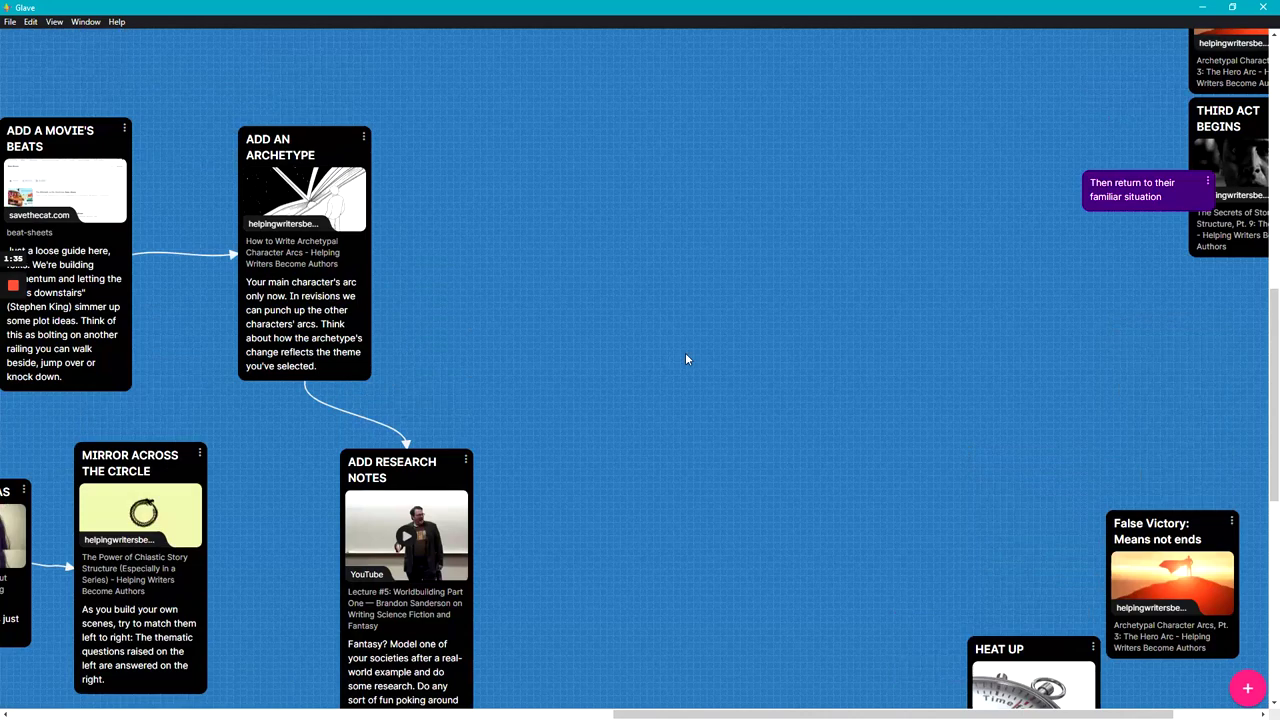
scroll(914, 342, up, 4)
scroll(646, 461, up, 2)
scroll(546, 520, down, 3)
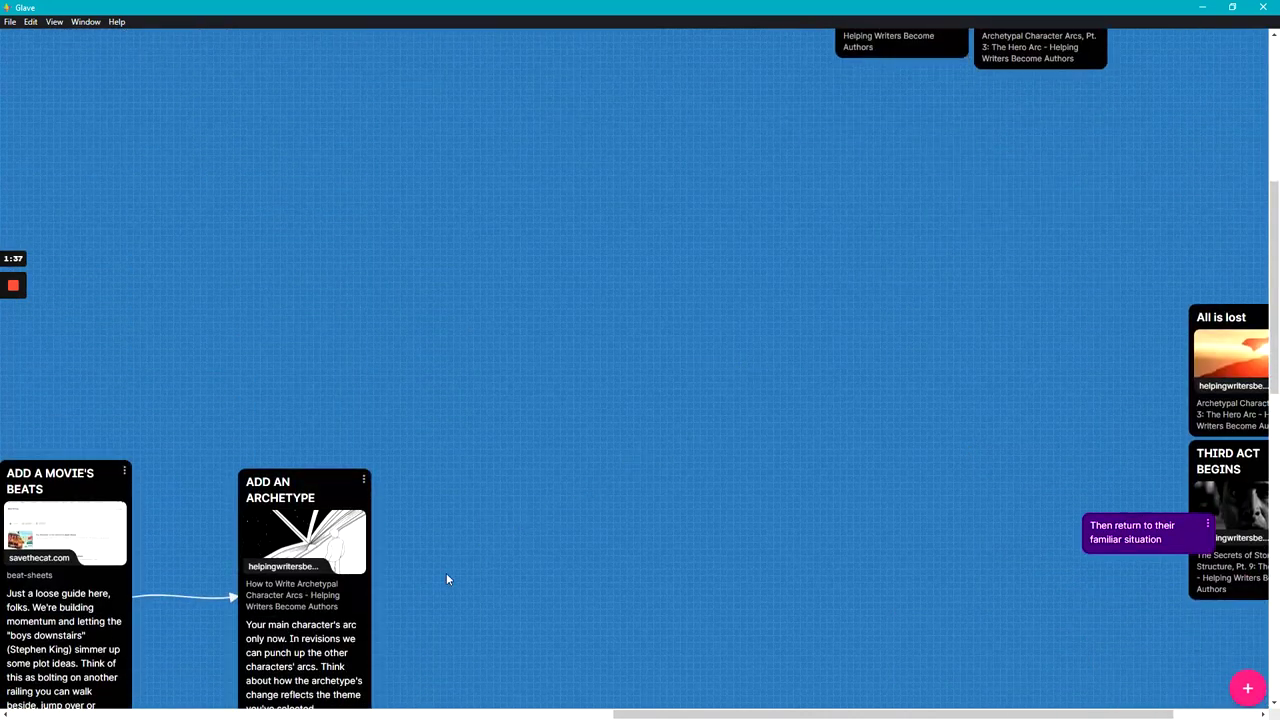
scroll(469, 326, up, 2)
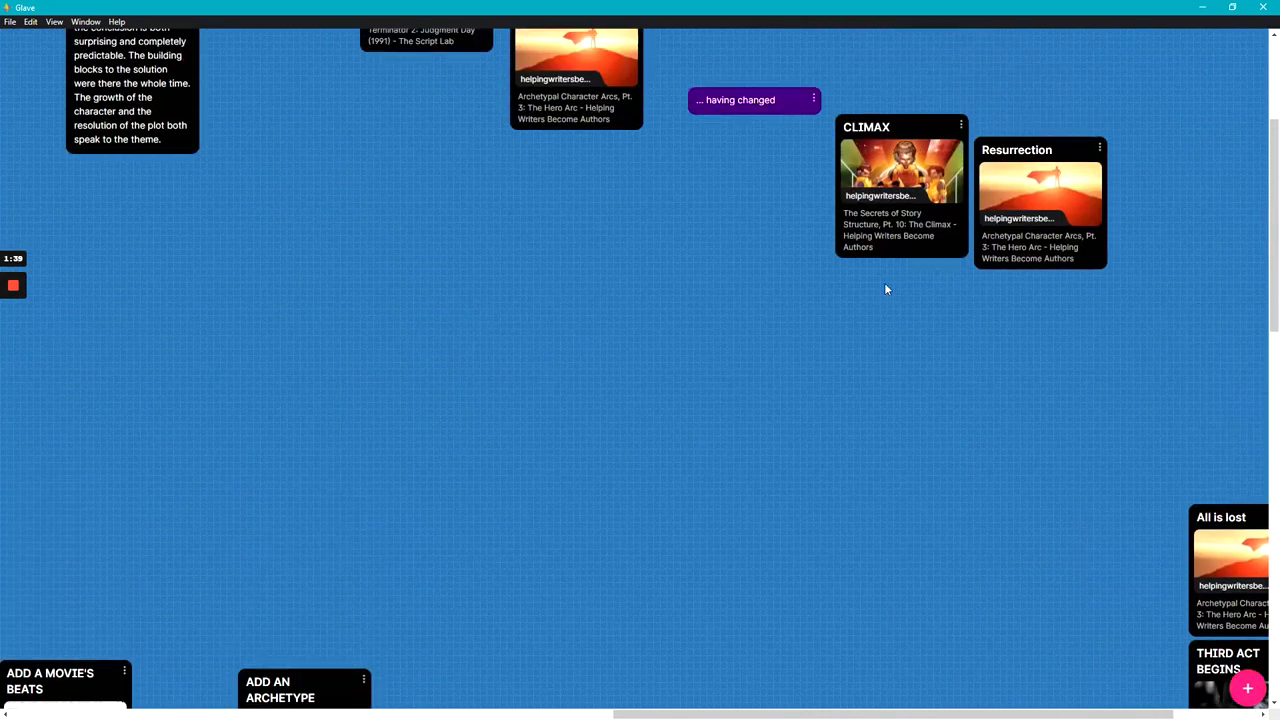
scroll(263, 170, down, 2)
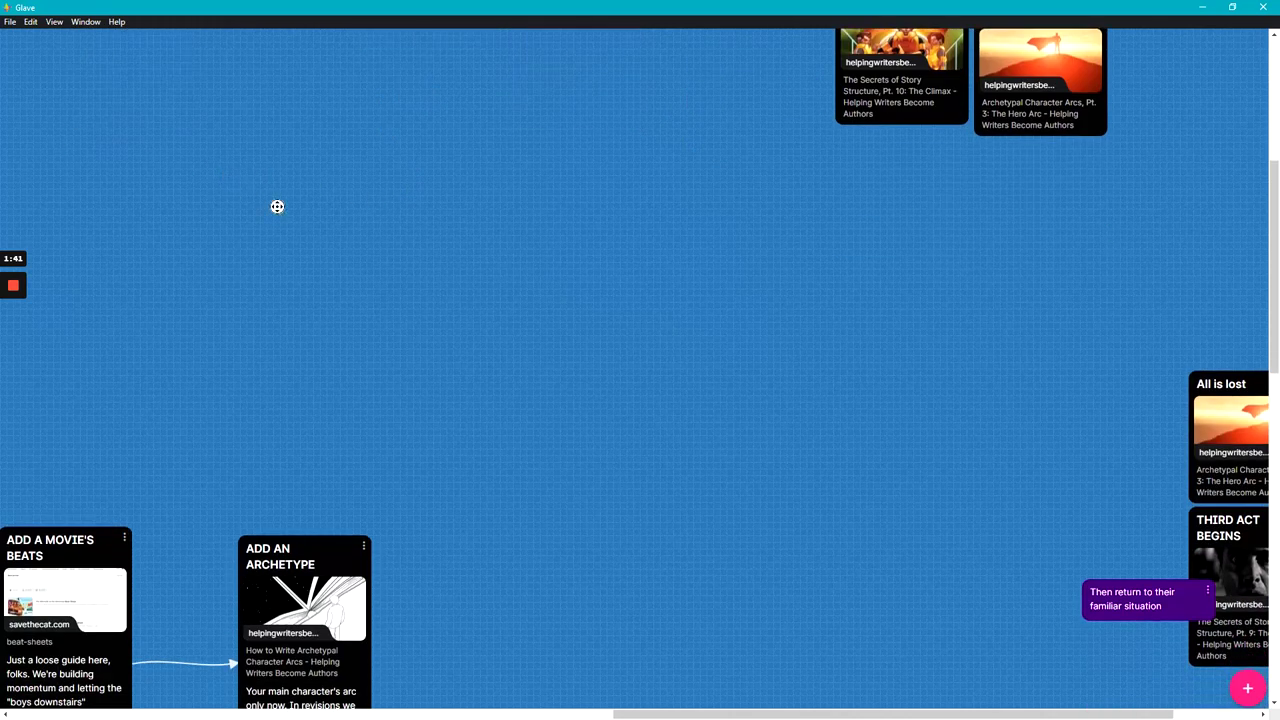
scroll(183, 223, left, 3)
scroll(214, 235, left, 3)
scroll(218, 234, down, 2)
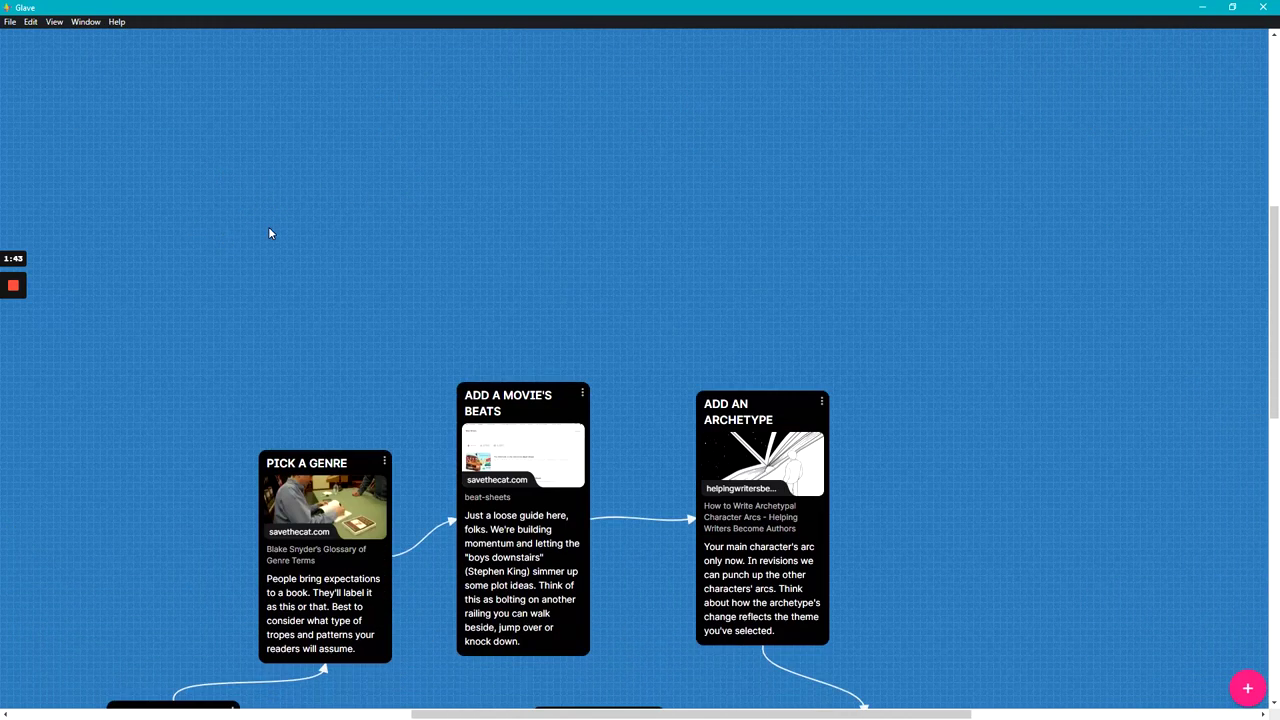
scroll(560, 252, down, 3)
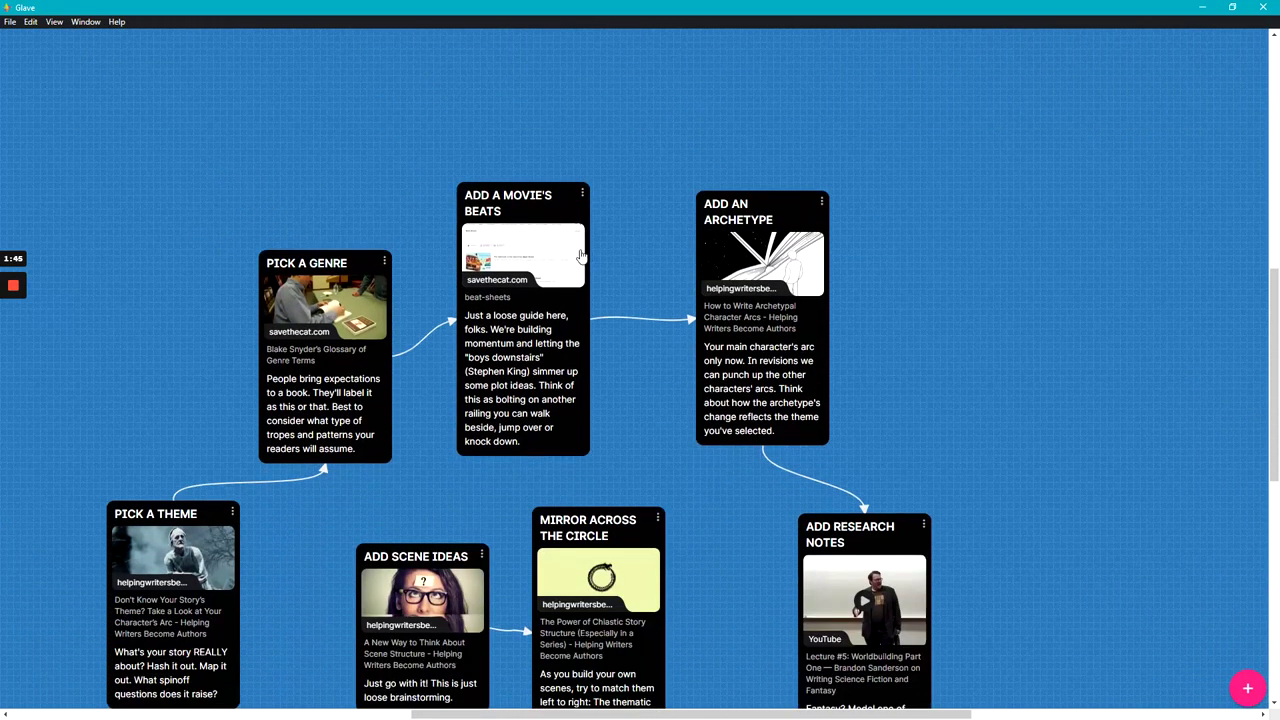
scroll(400, 140, left, 2)
scroll(342, 116, left, 6)
scroll(349, 97, up, 1)
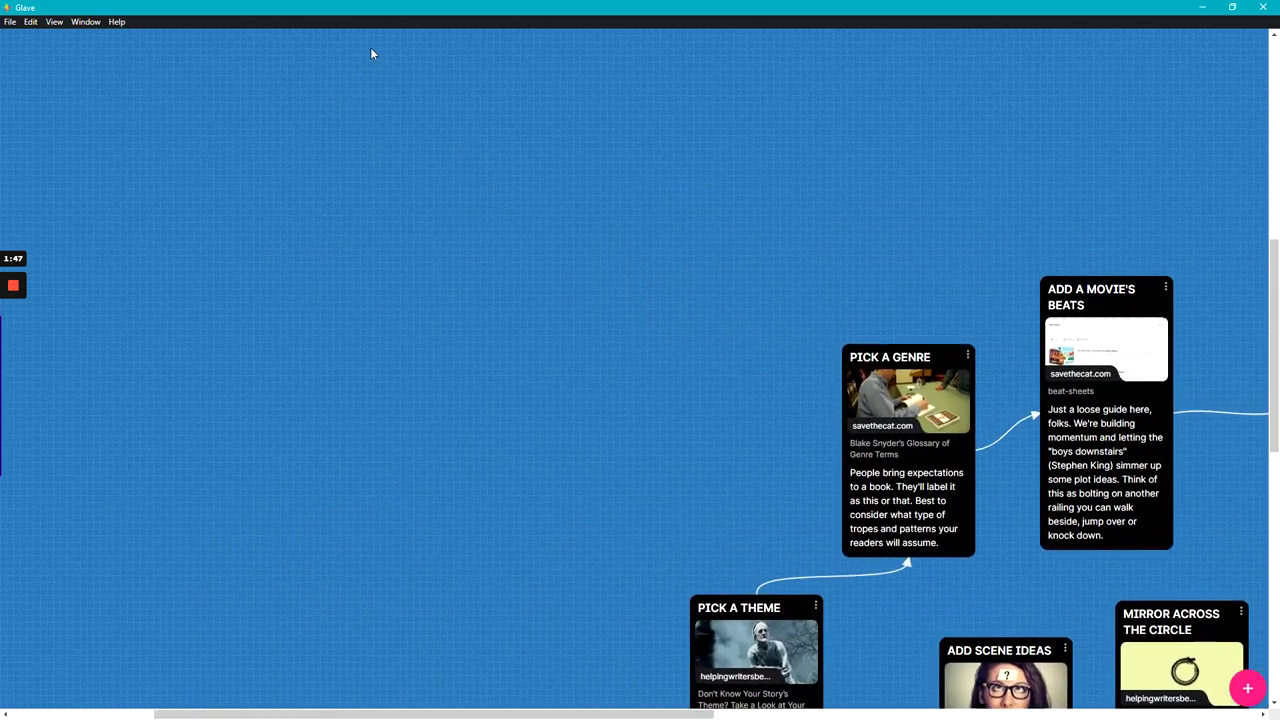
scroll(371, 51, up, 1)
scroll(581, 214, up, 1)
scroll(604, 181, up, 2)
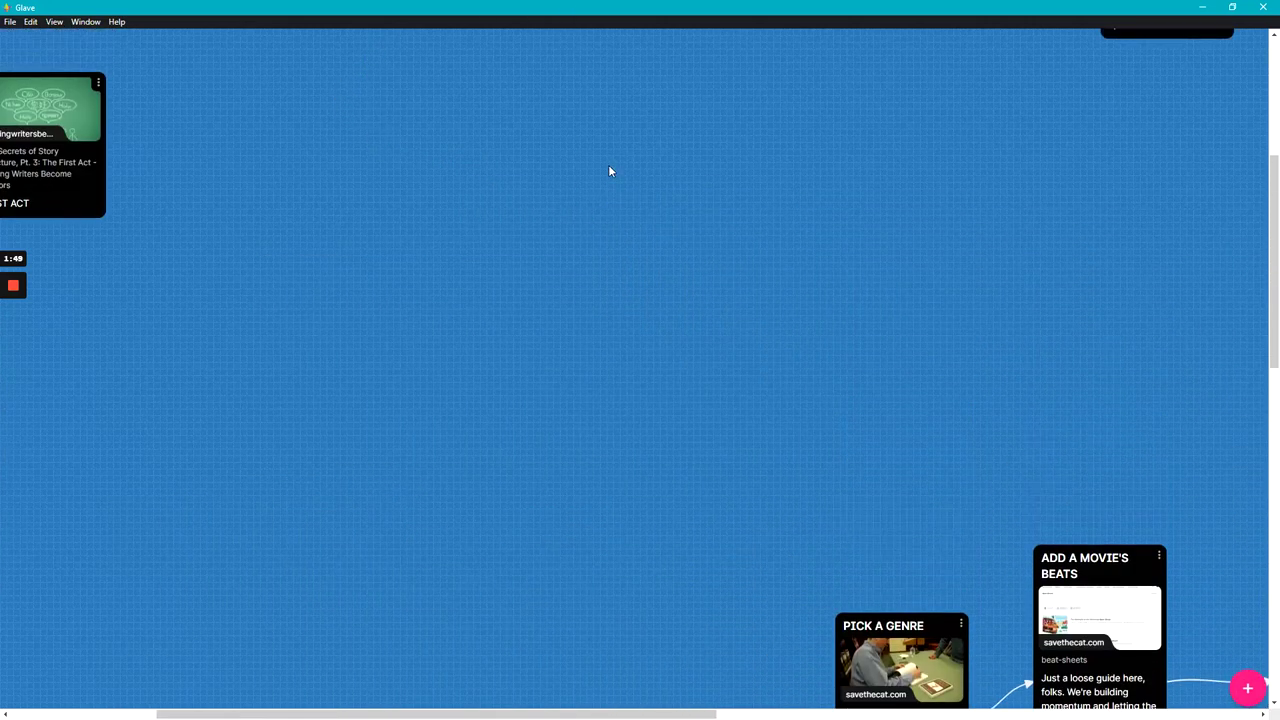
scroll(650, 215, up, 1)
scroll(689, 257, up, 5)
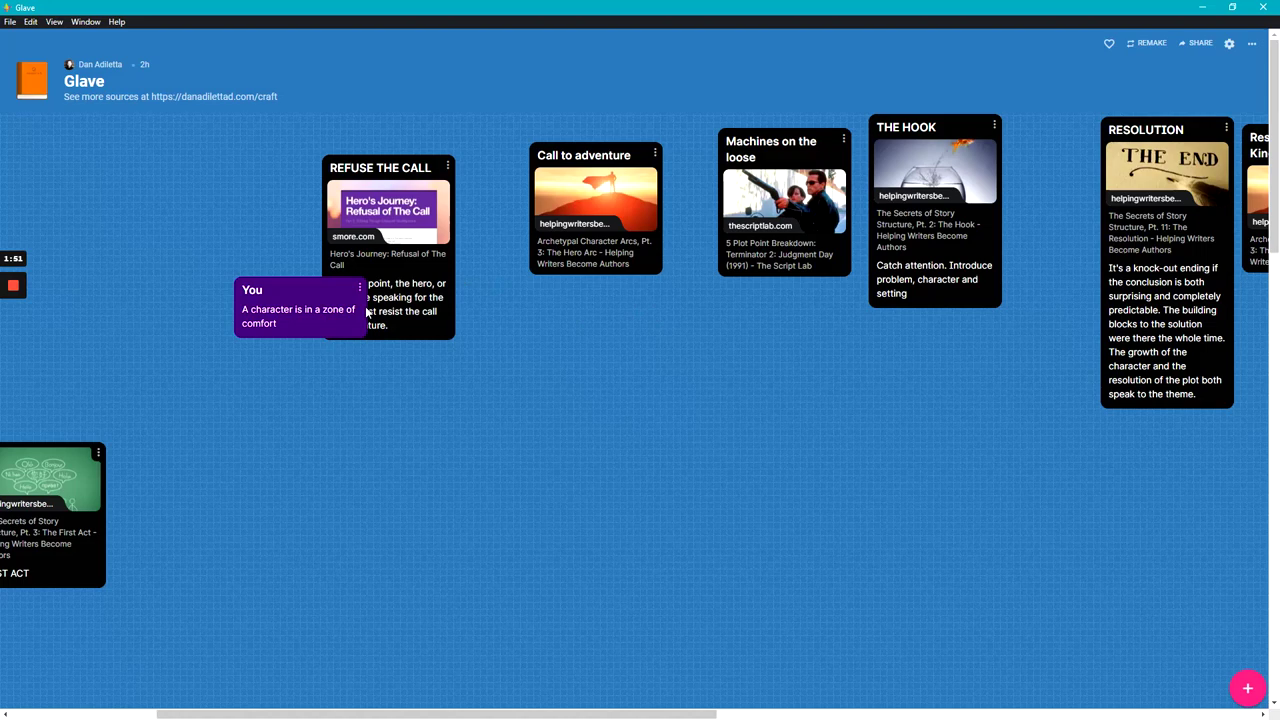
scroll(85, 438, down, 3)
scroll(500, 148, up, 3)
scroll(430, 355, down, 2)
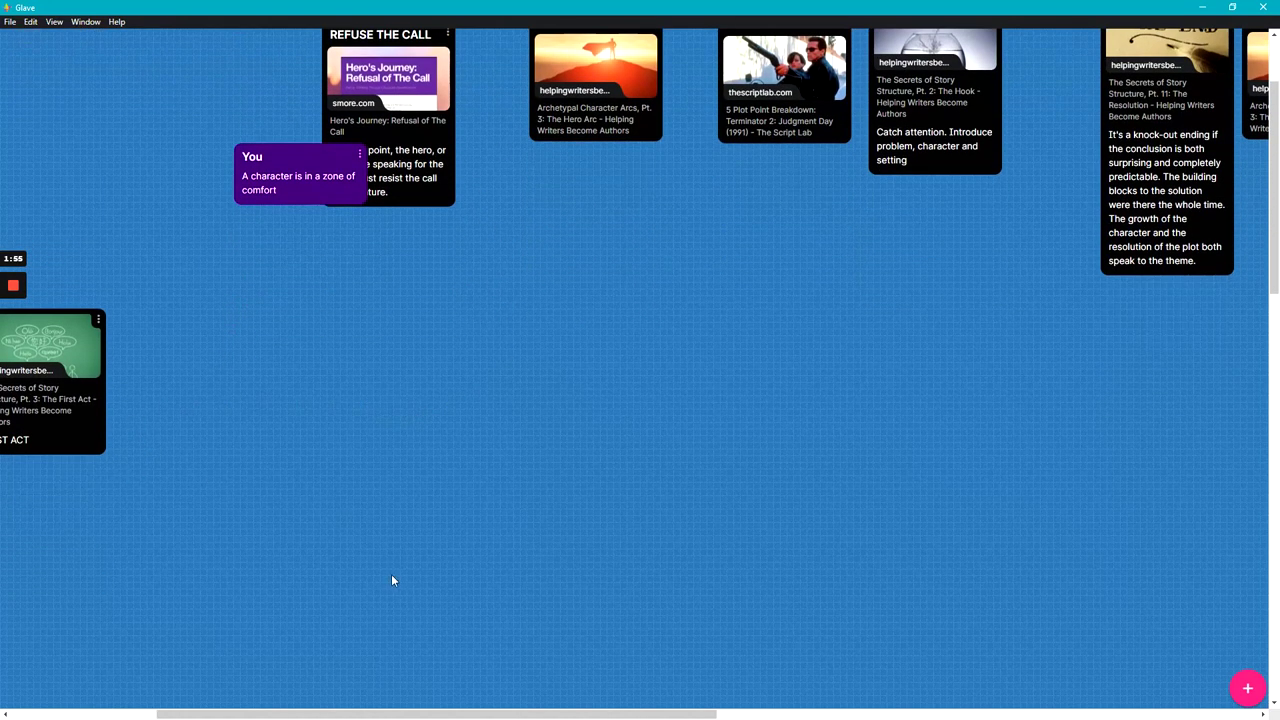
drag(375, 716, 228, 716)
scroll(257, 495, down, 3)
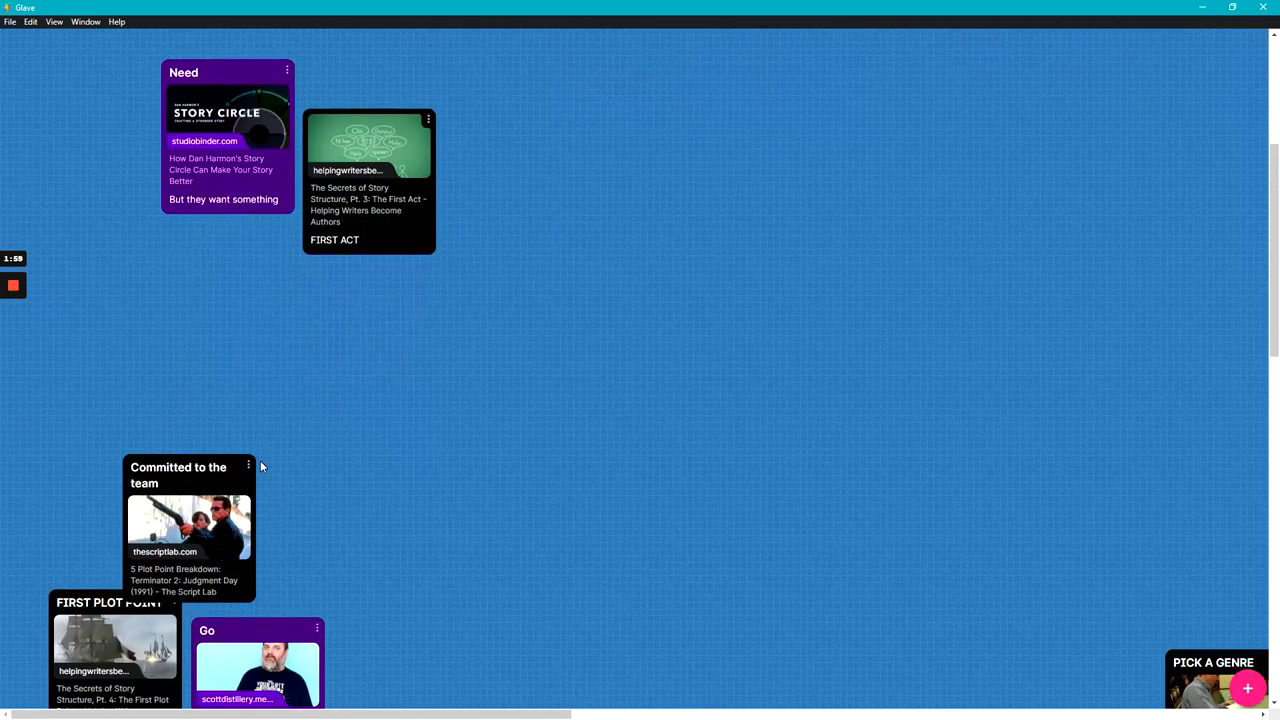
scroll(364, 240, up, 3)
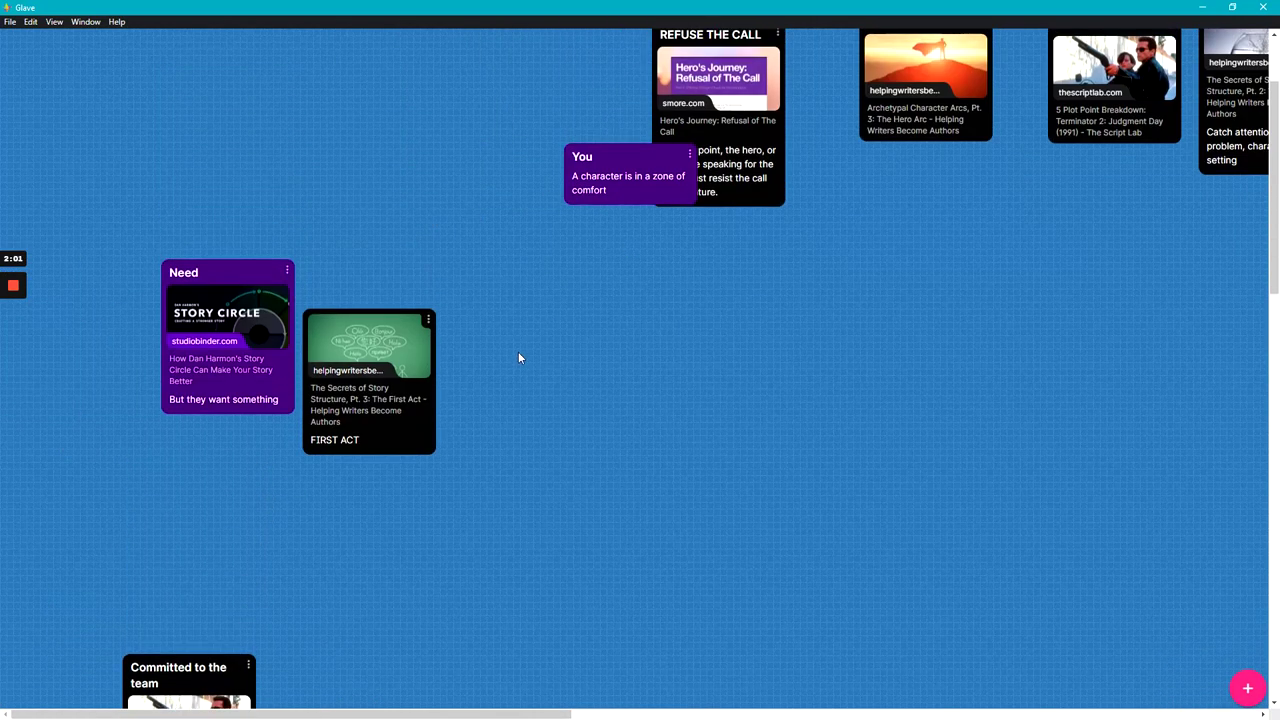
scroll(501, 498, down, 2)
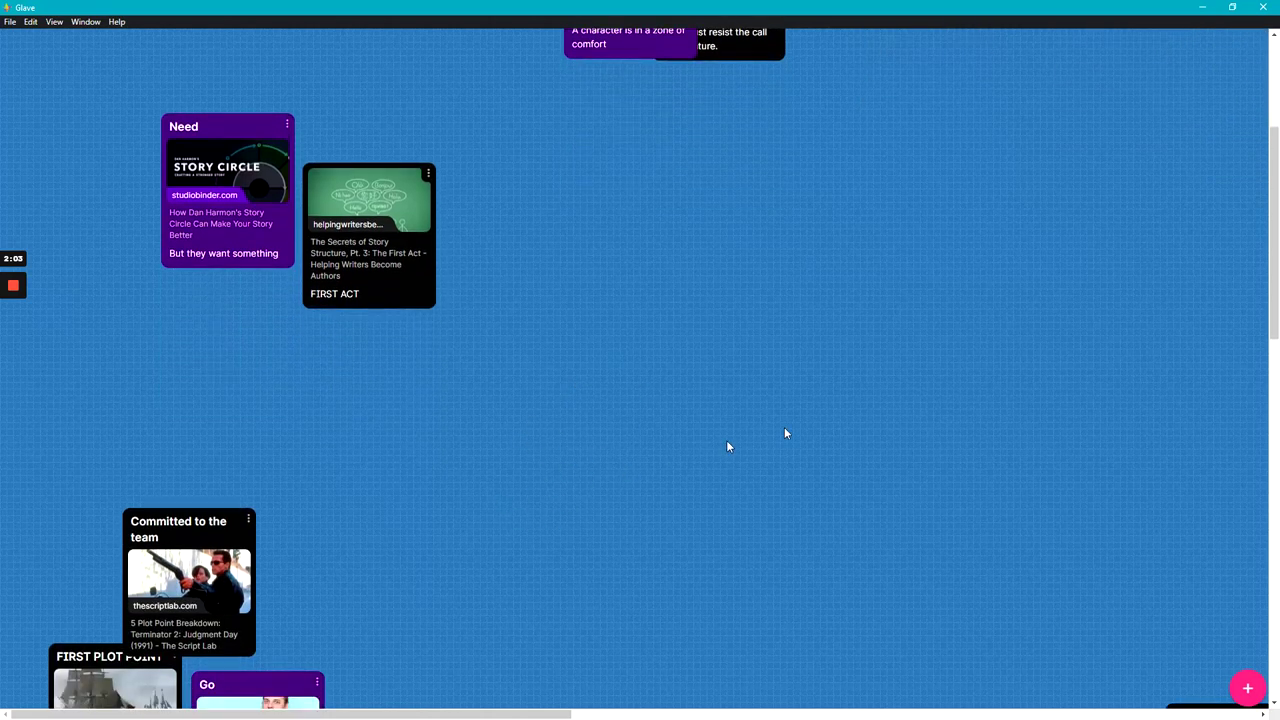
scroll(784, 427, down, 5)
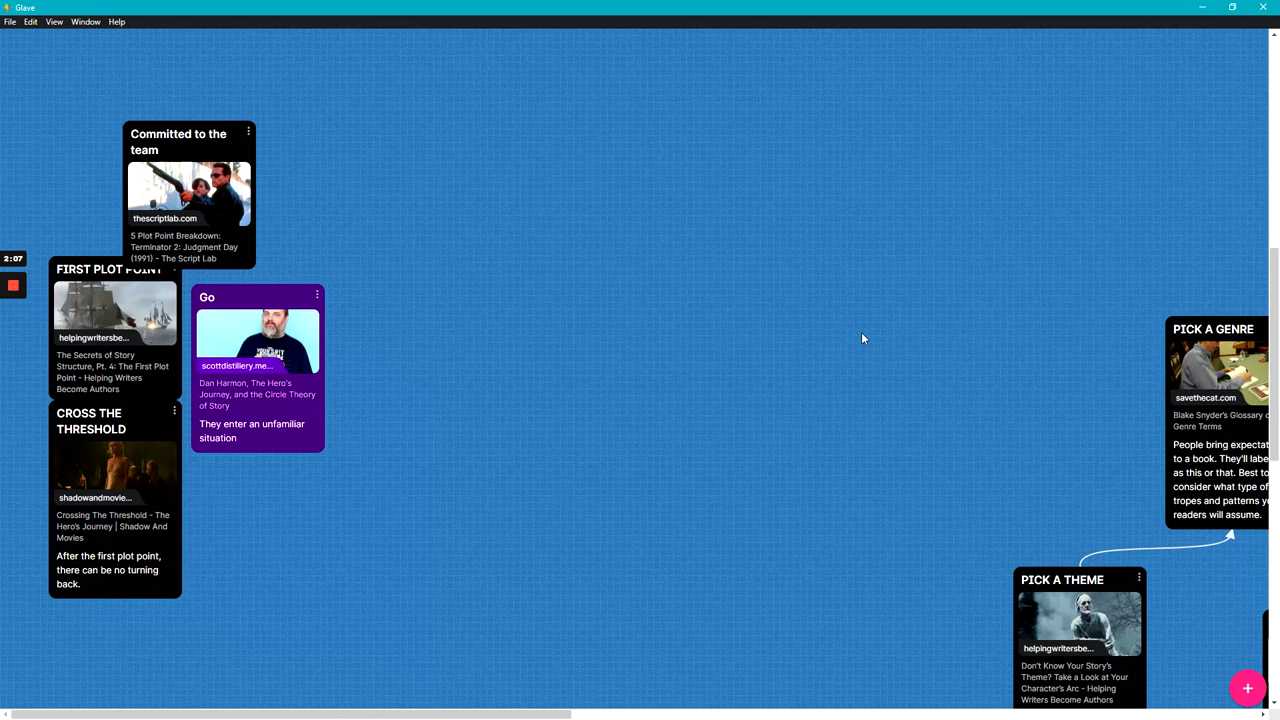
scroll(917, 300, up, 1)
scroll(917, 300, up, 4)
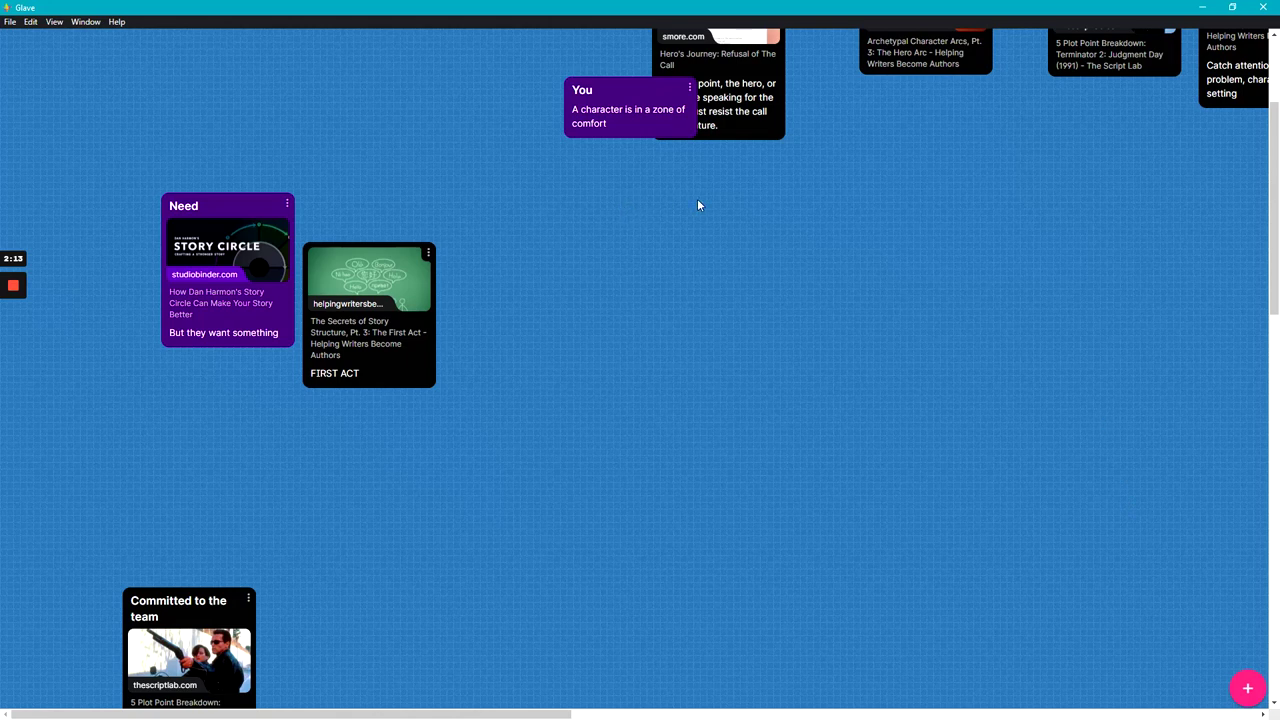
scroll(329, 417, down, 2)
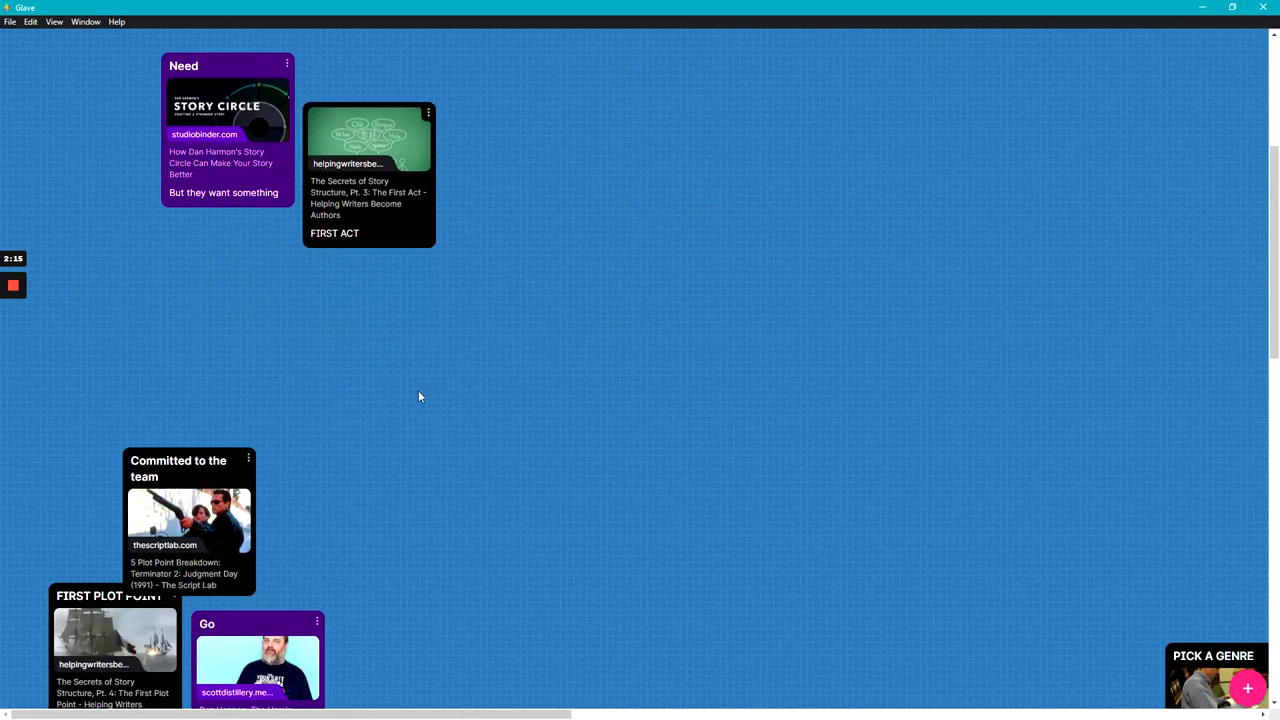